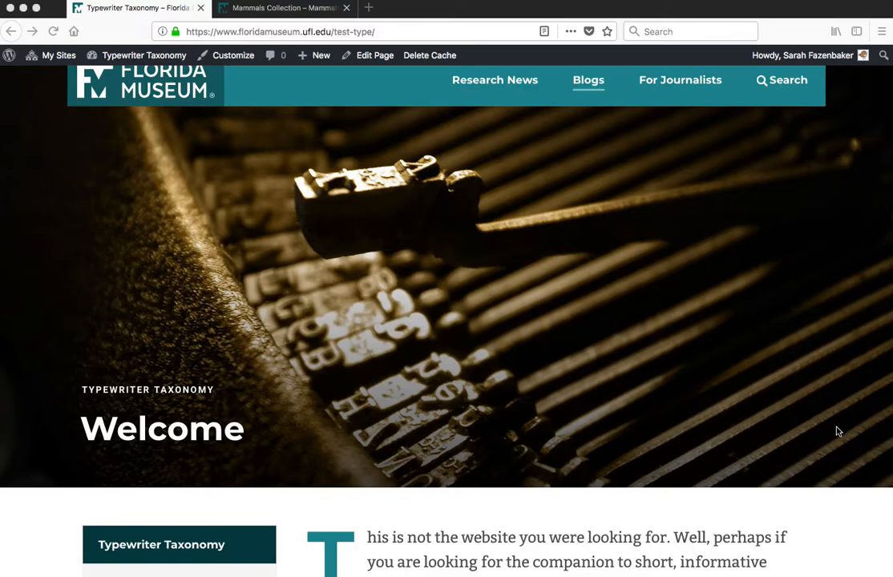
View the site's About the Project page, which has no header image, and open the Typewriter Blog
scroll(411, 391, "down", 2)
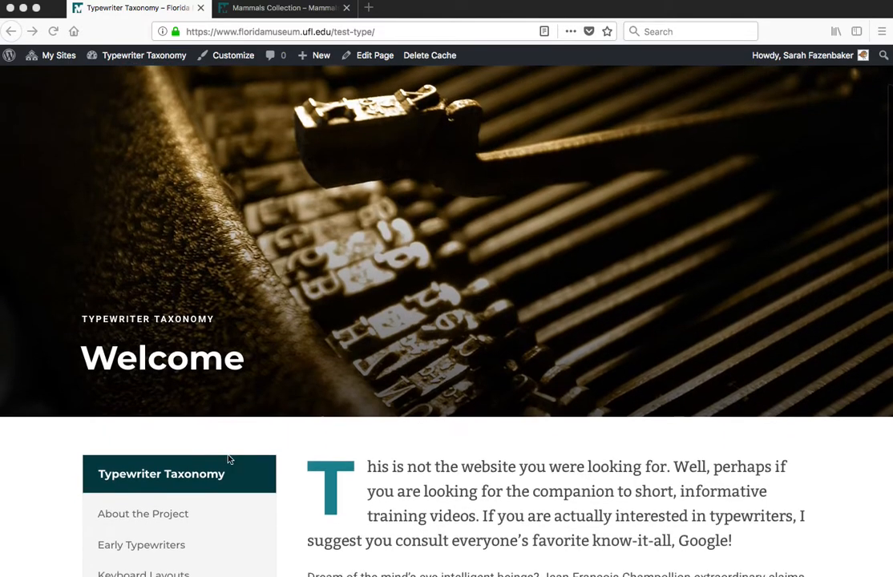
left_click(166, 506)
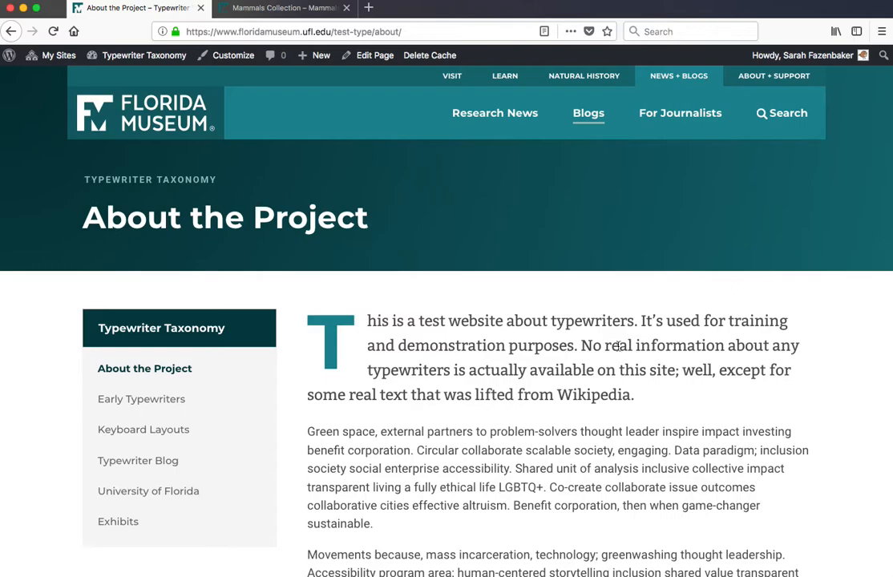
left_click(241, 463)
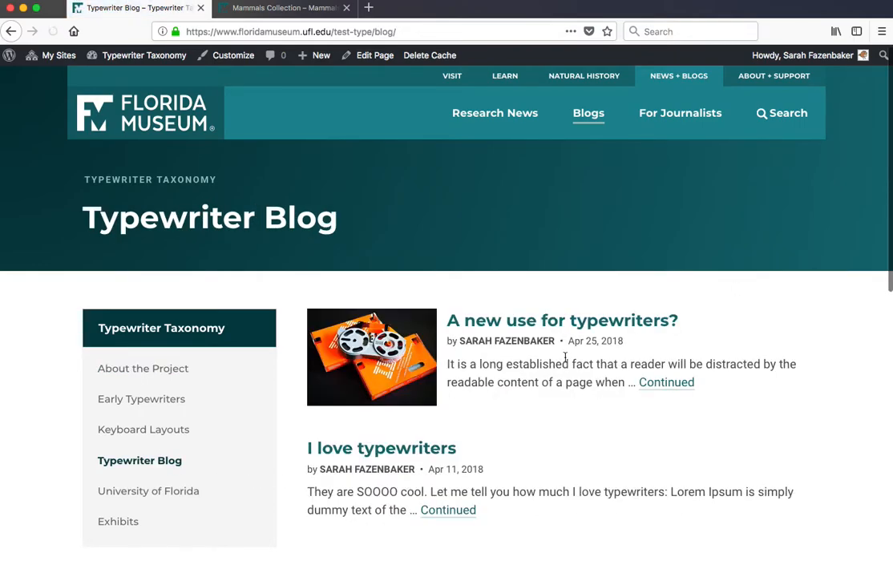
Look at the header of the blog post "A new use for typewriters?" and return to the blog listing
left_click(562, 284)
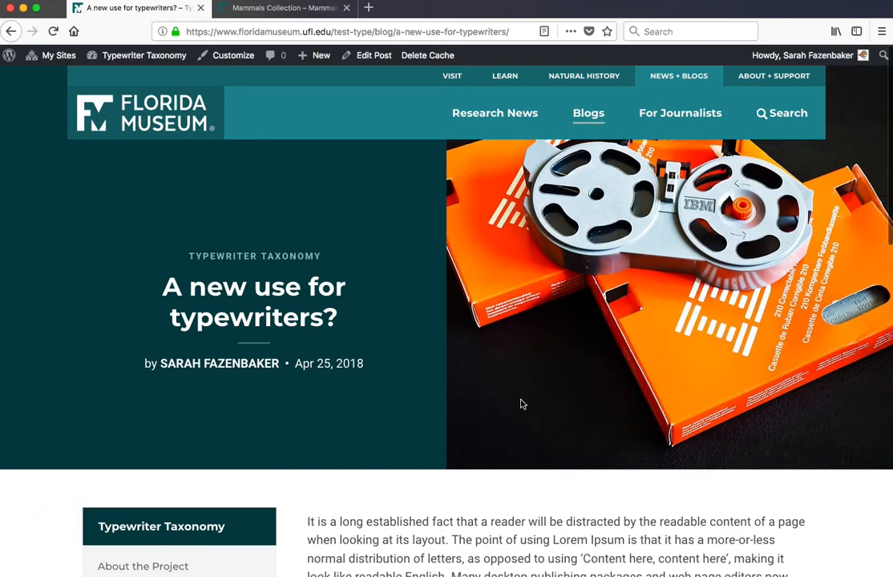
left_click(12, 32)
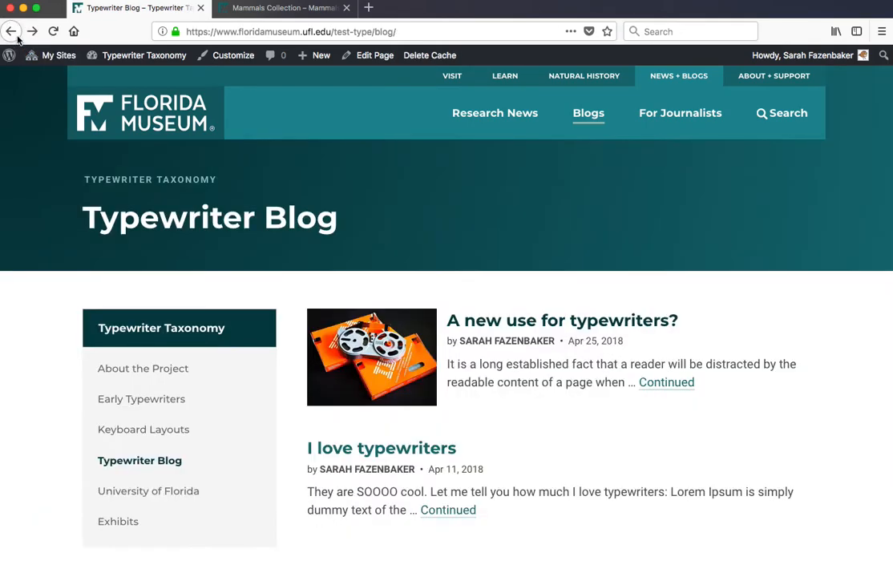
left_click(418, 424)
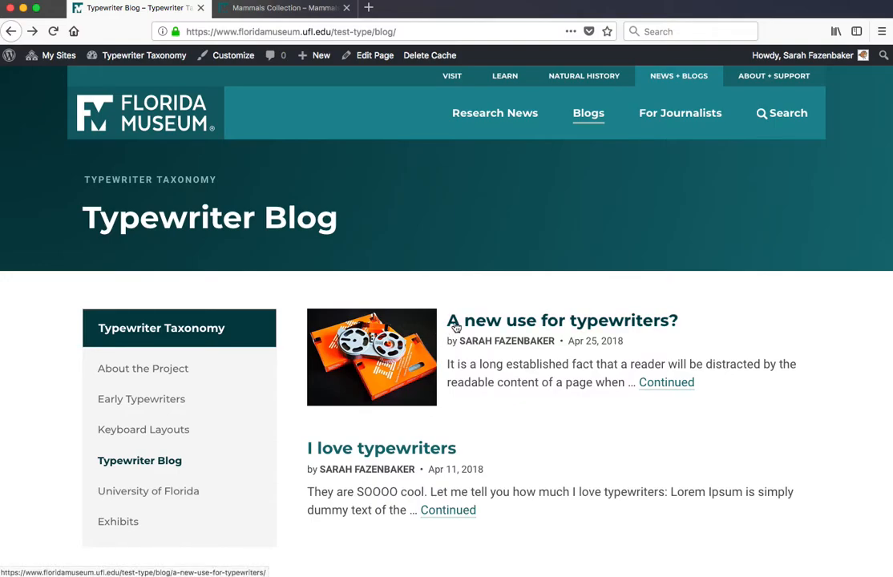
Open the blog post "I love typewriters" and start editing it
scroll(504, 438, "down", 3)
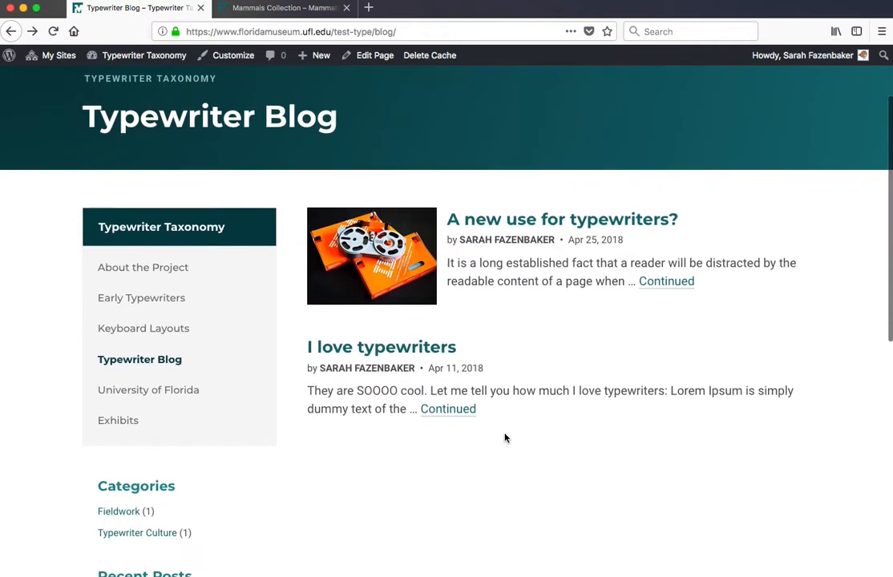
scroll(503, 438, "up", 1)
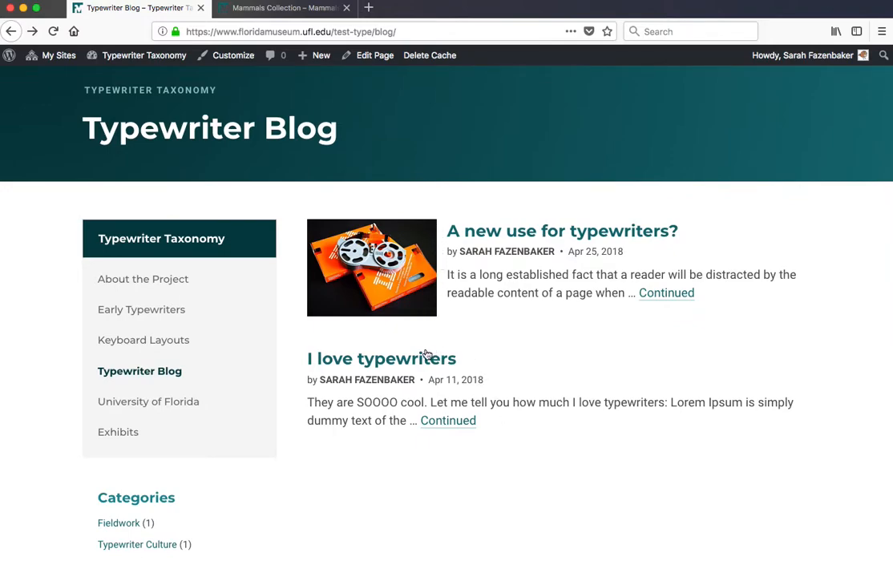
left_click(377, 364)
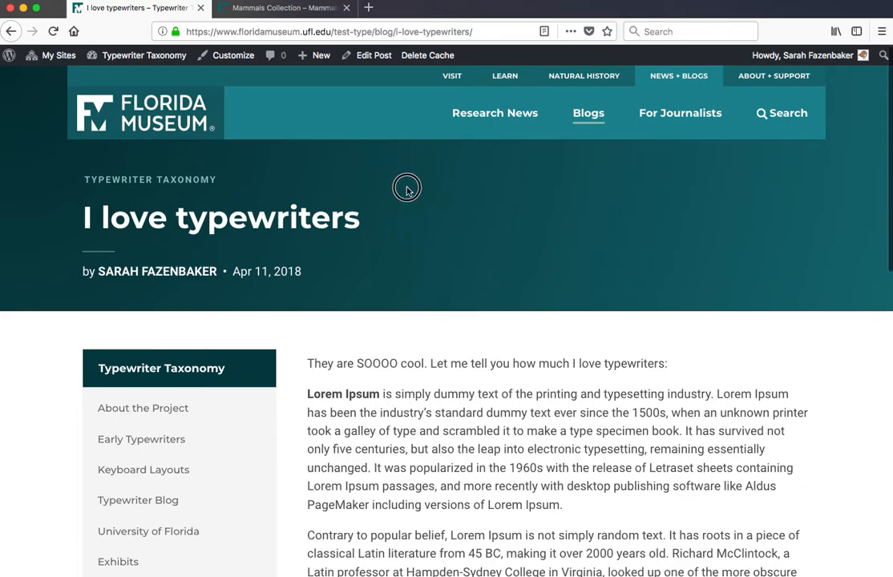
left_click(381, 60)
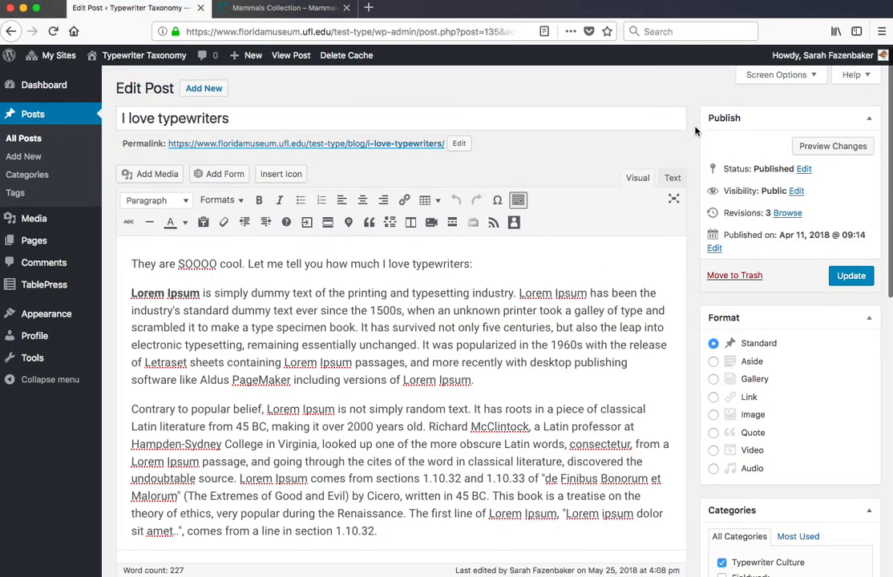
Upload the typewriter photo pexels-photo-102100.jpg to the media library from the post's featured image settings
scroll(696, 130, "down", 3)
scroll(696, 131, "down", 2)
scroll(696, 136, "up", 5)
scroll(694, 143, "down", 4)
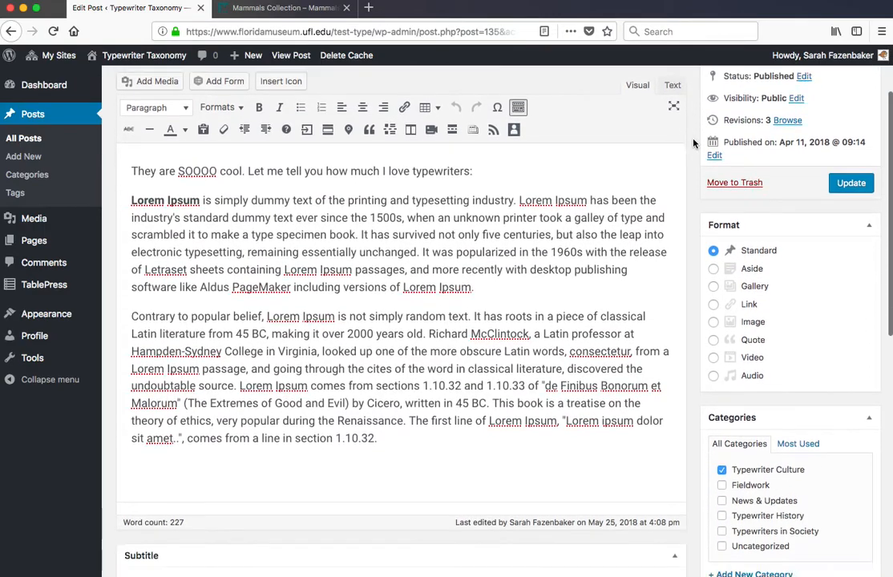
scroll(694, 143, "down", 9)
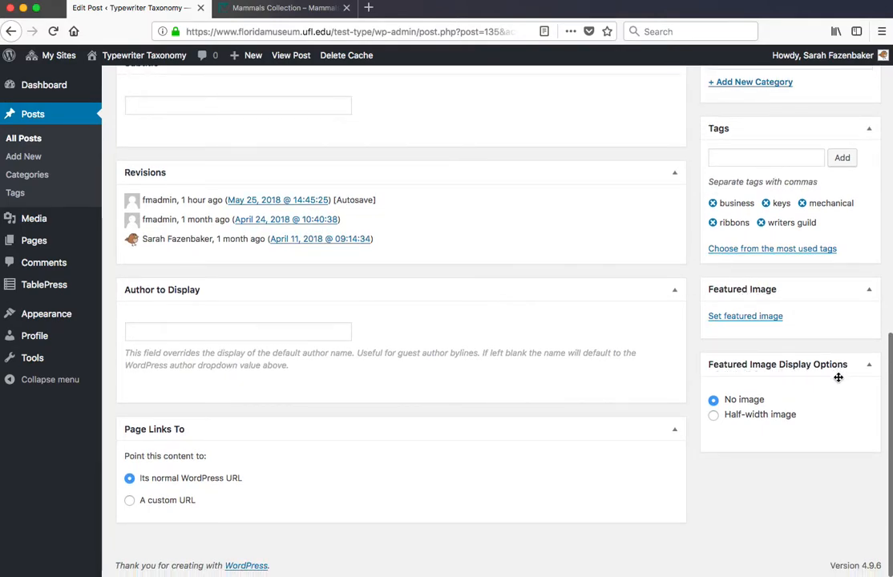
left_click(765, 320)
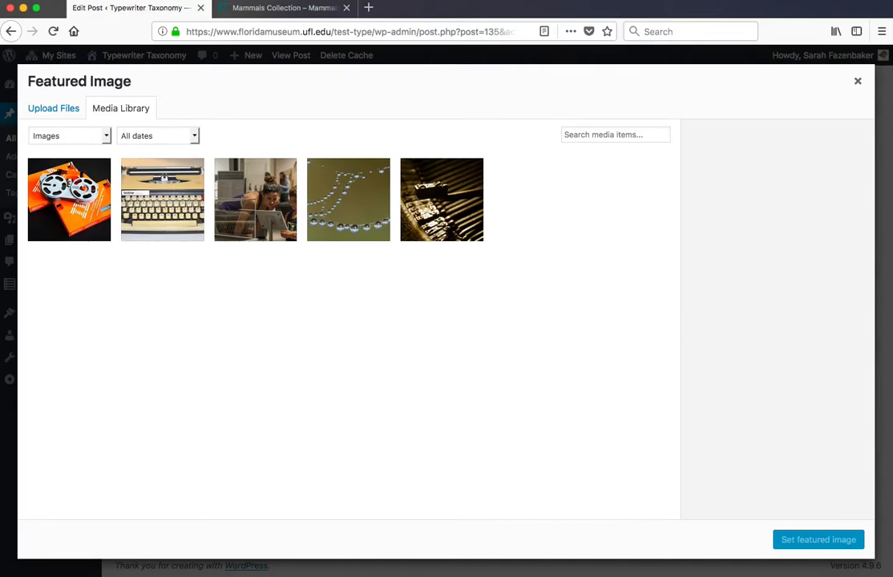
left_click_drag(642, 152, 533, 231)
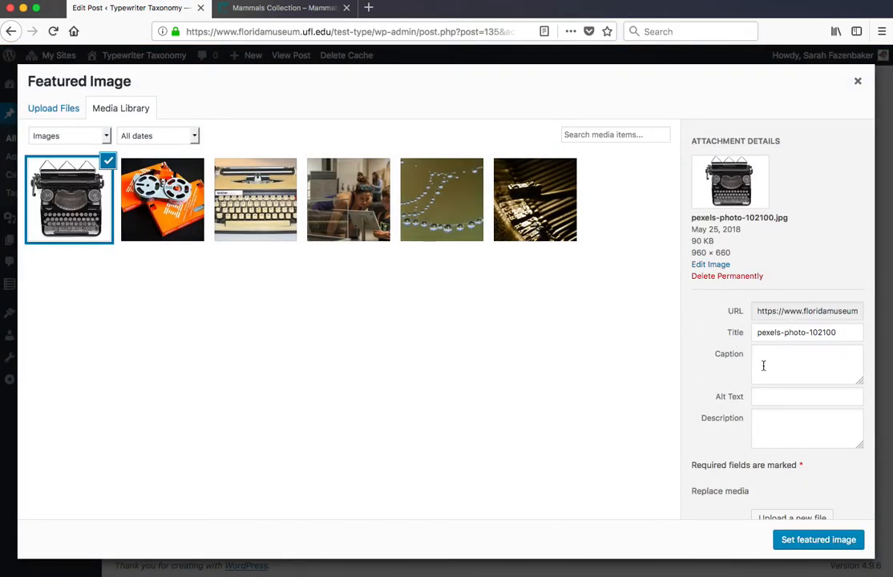
Set the uploaded photo's alt text to "continential typewriter"
left_click(763, 394)
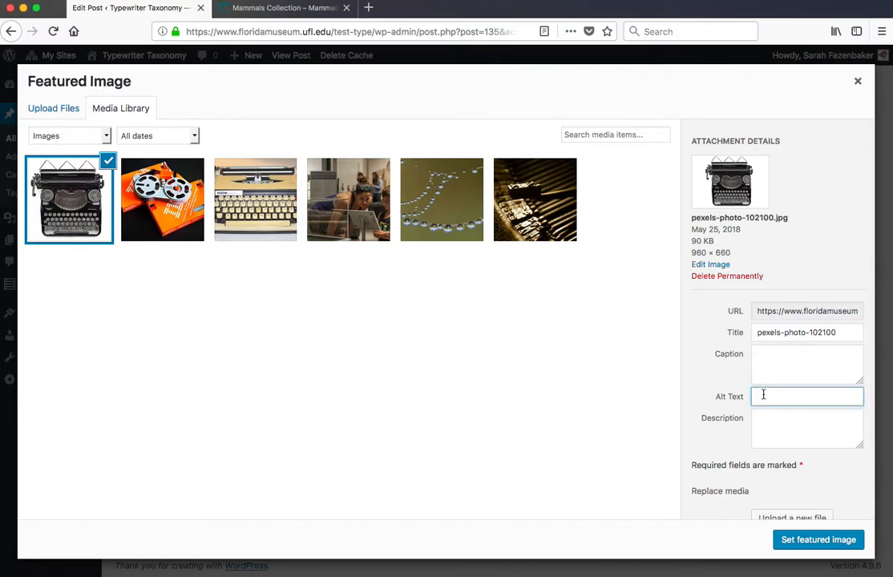
type("continential typ")
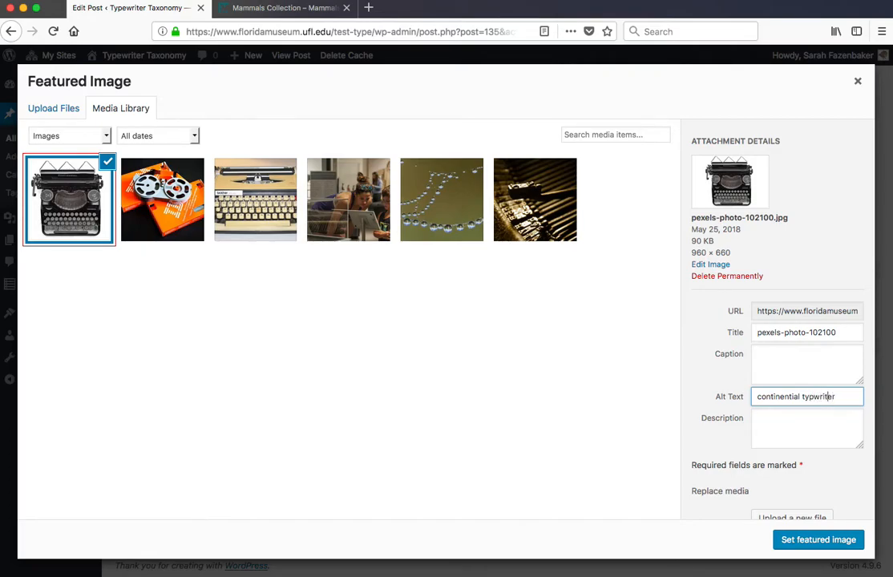
type("e")
Compare the uploaded photo's pixel dimensions with the full-size page and half-size post header dimensions in the text note
left_click_drag(731, 253, 692, 252)
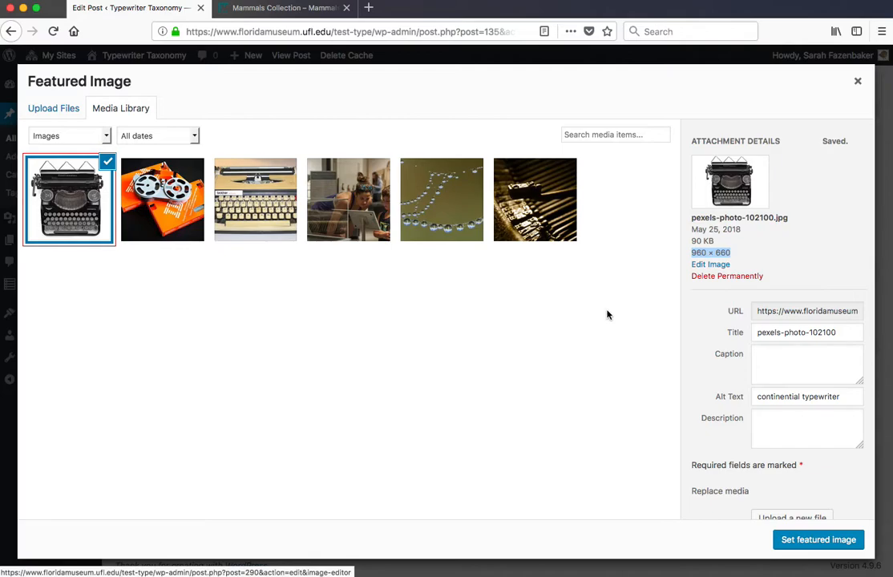
left_click_drag(0, 160, 555, 129)
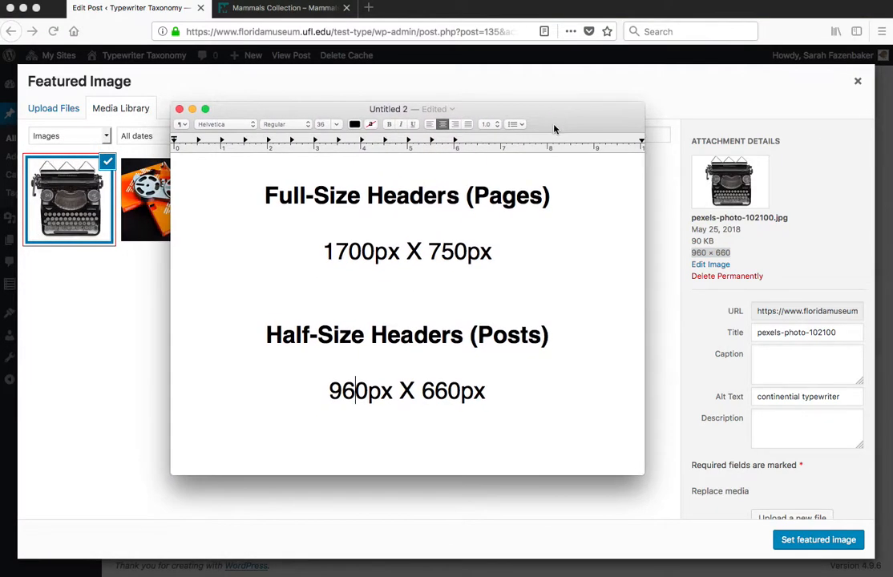
left_click(502, 248)
left_click(518, 387)
left_click_drag(551, 126, 0, 449)
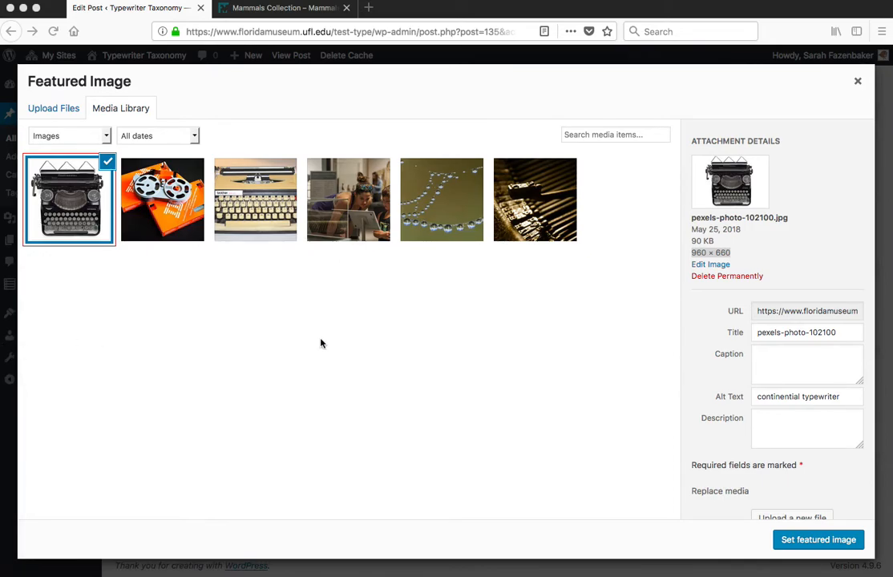
left_click(697, 255)
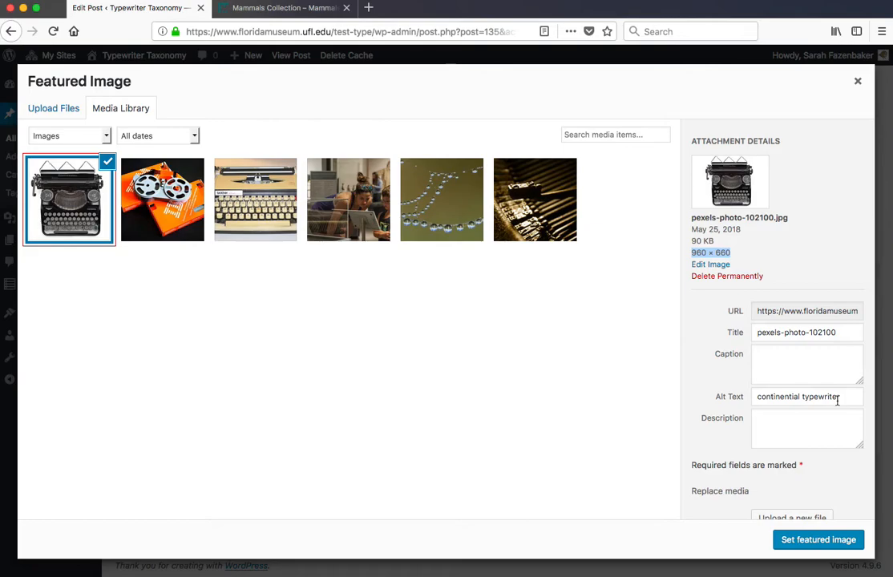
Set the uploaded photo as the post's featured image and choose the half-width image display option
scroll(838, 401, "down", 2)
left_click(818, 540)
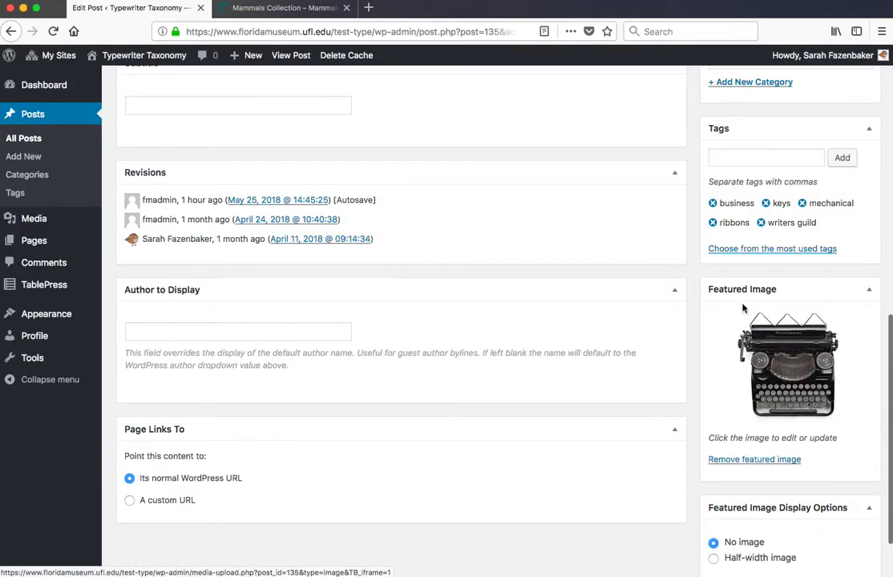
scroll(860, 431, "down", 1)
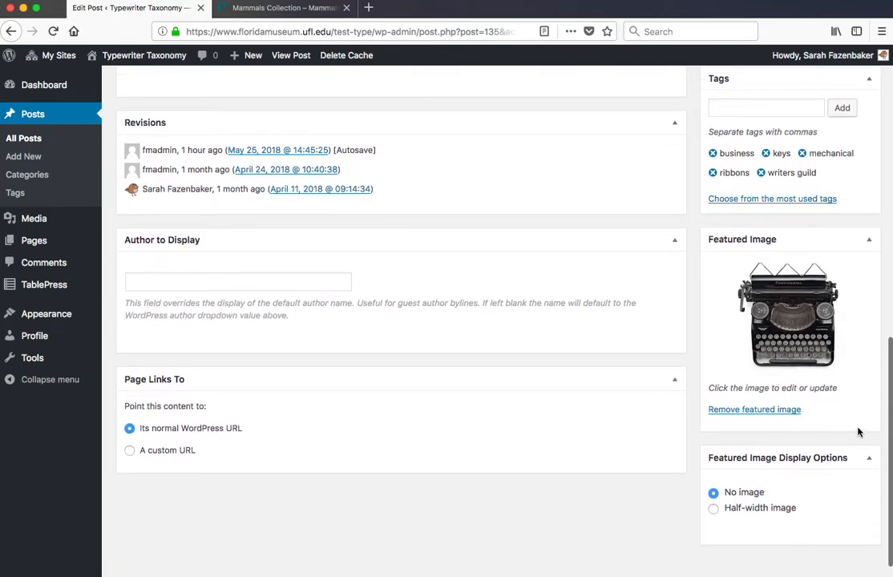
scroll(858, 432, "down", 1)
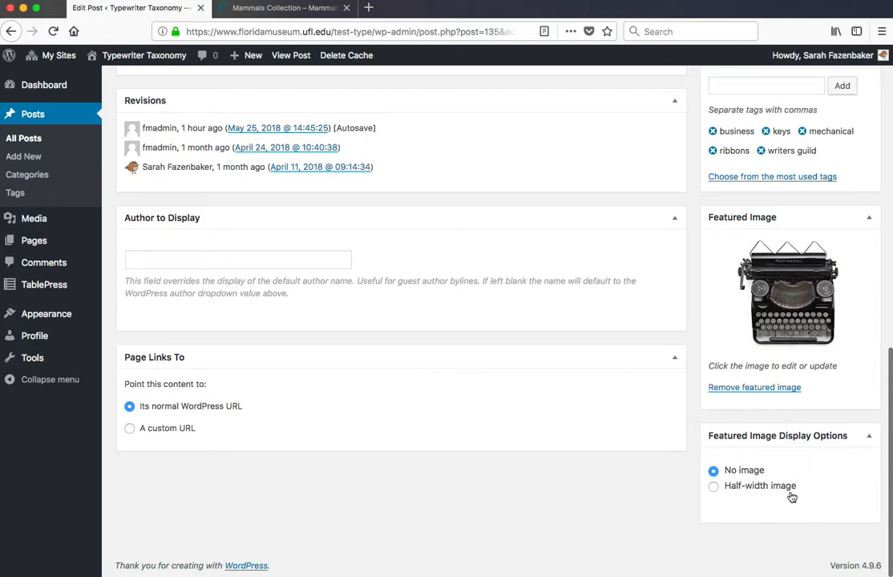
left_click(714, 487)
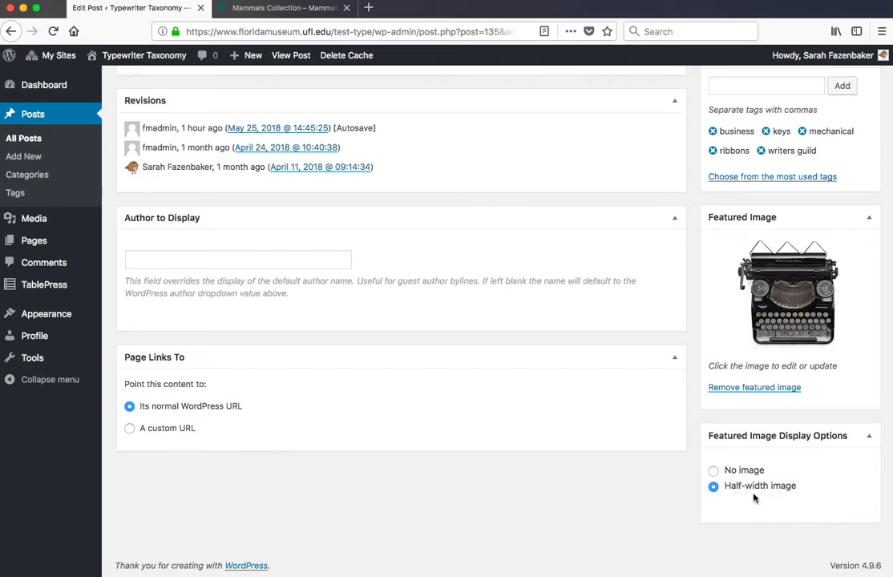
Update the post and view its published page
scroll(704, 396, "up", 10)
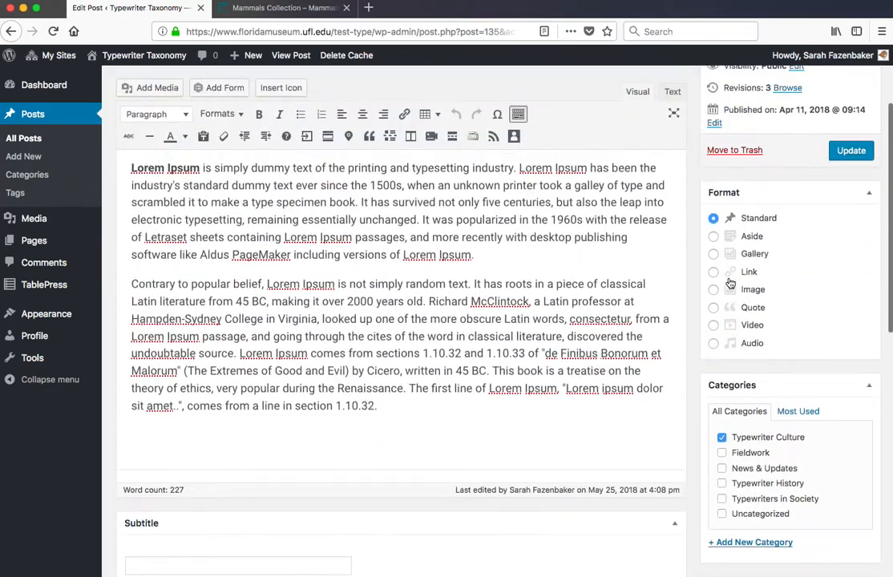
left_click(858, 185)
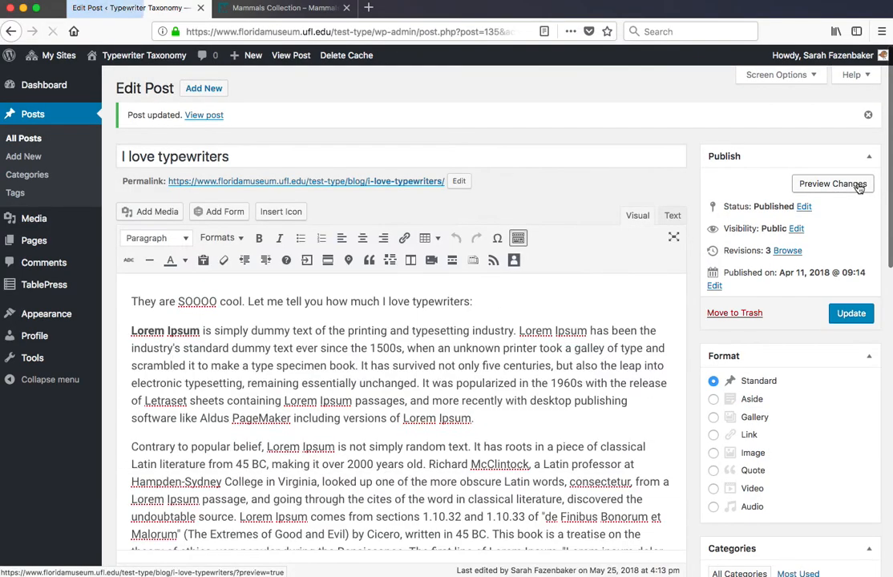
left_click(206, 118)
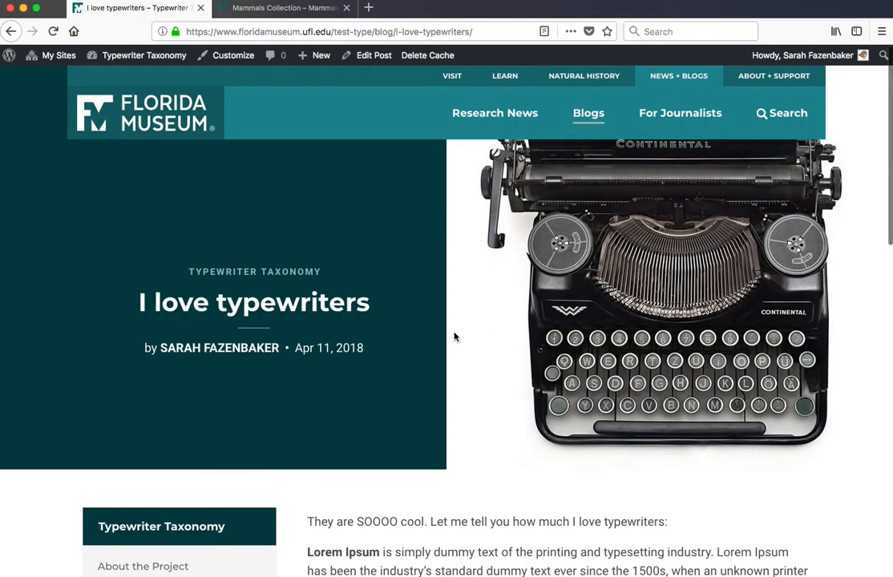
Check the post's thumbnail in the Typewriter Blog listing and reopen the "I love typewriters" post
scroll(373, 361, "down", 5)
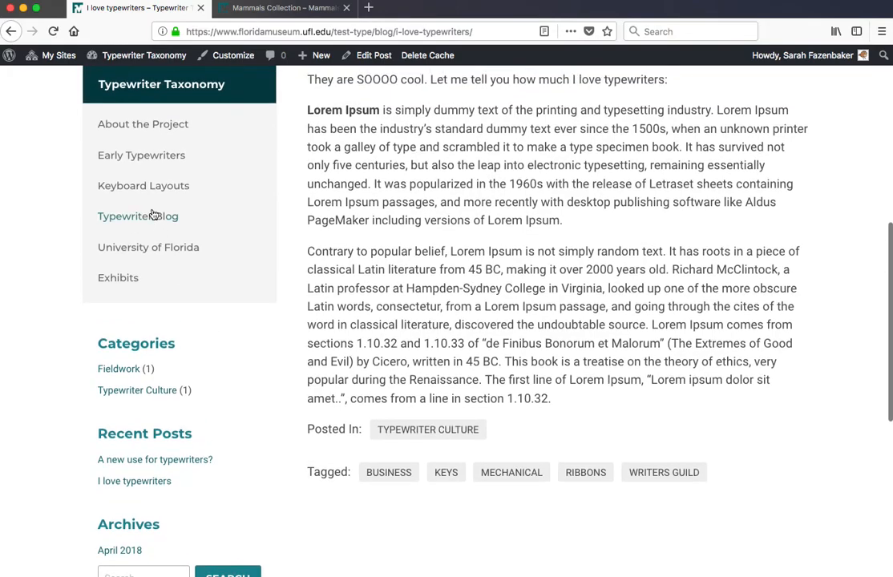
left_click(153, 215)
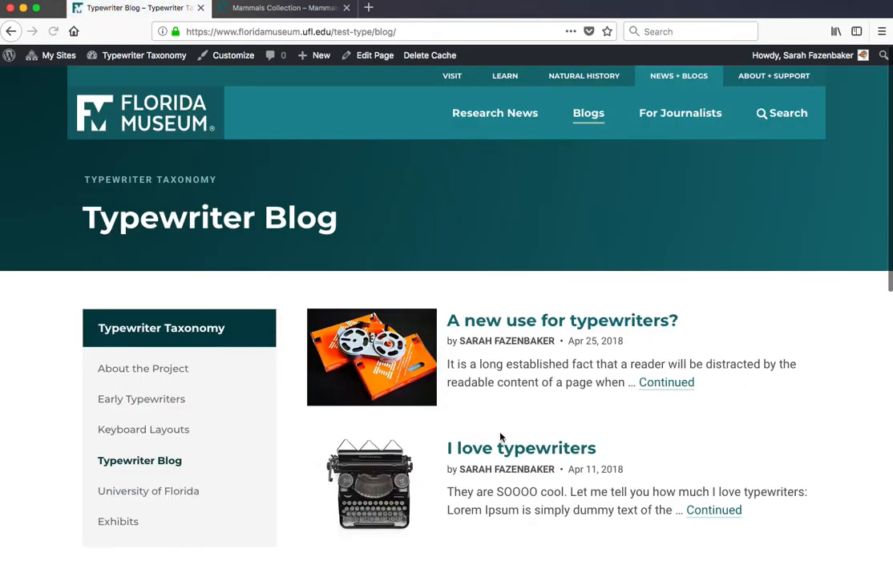
scroll(500, 436, "down", 1)
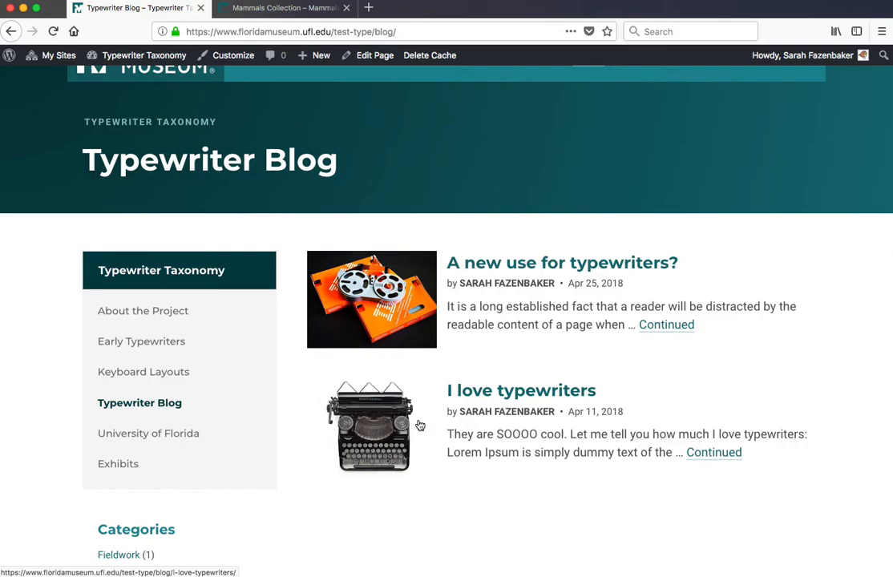
left_click(462, 393)
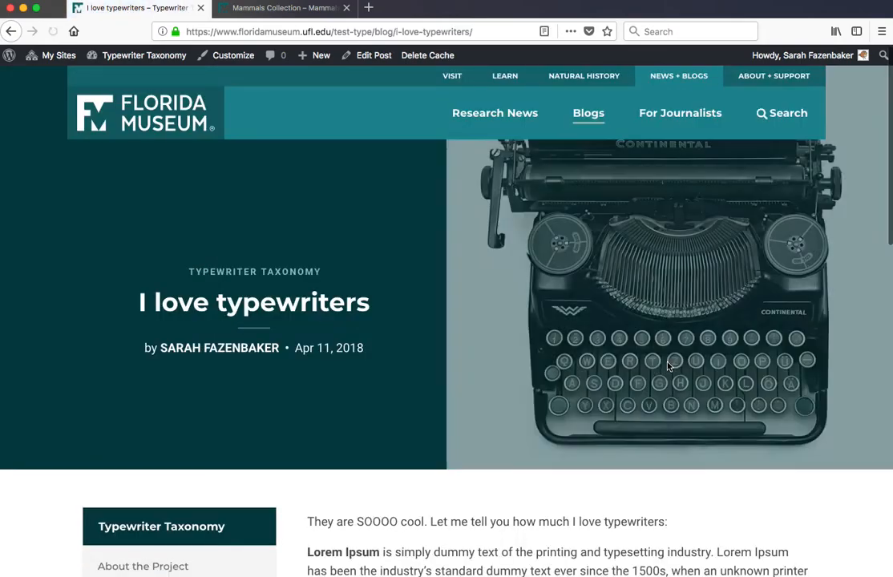
Edit the "I love typewriters" post, set its featured image display option to "No image", and update the post
left_click(375, 54)
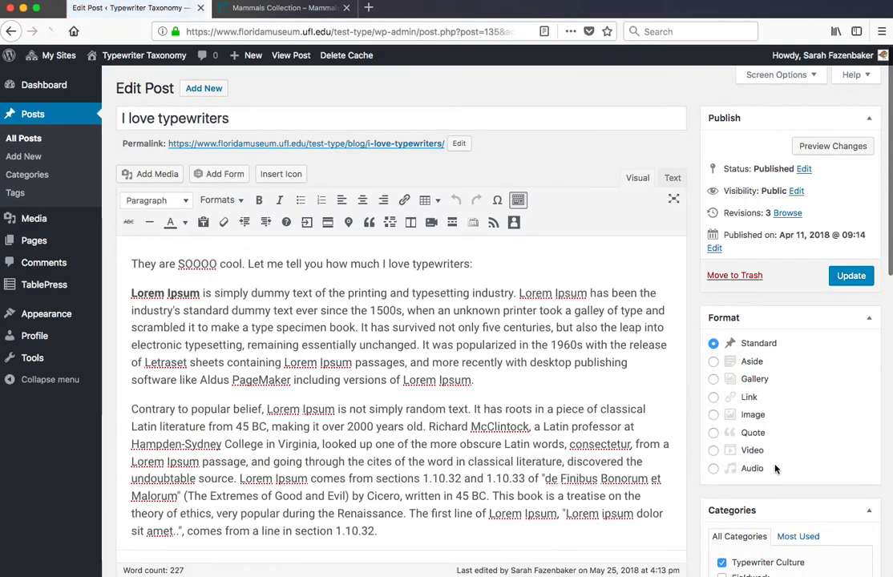
scroll(782, 467, "down", 4)
scroll(793, 465, "down", 5)
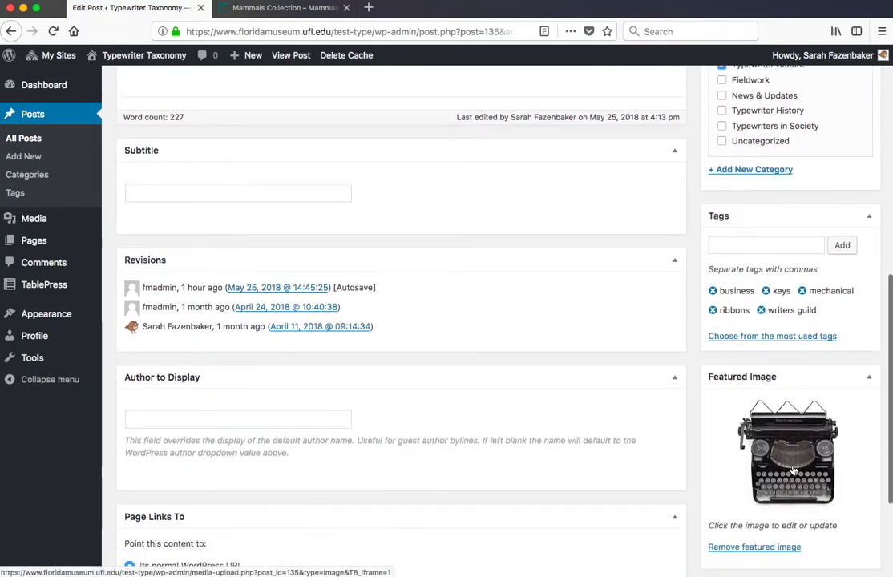
left_click(714, 474)
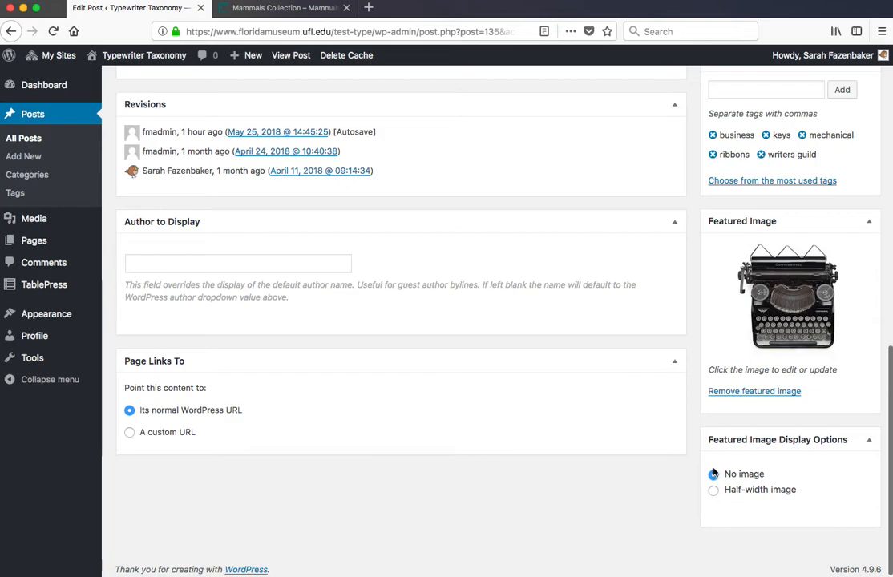
scroll(783, 234, "up", 10)
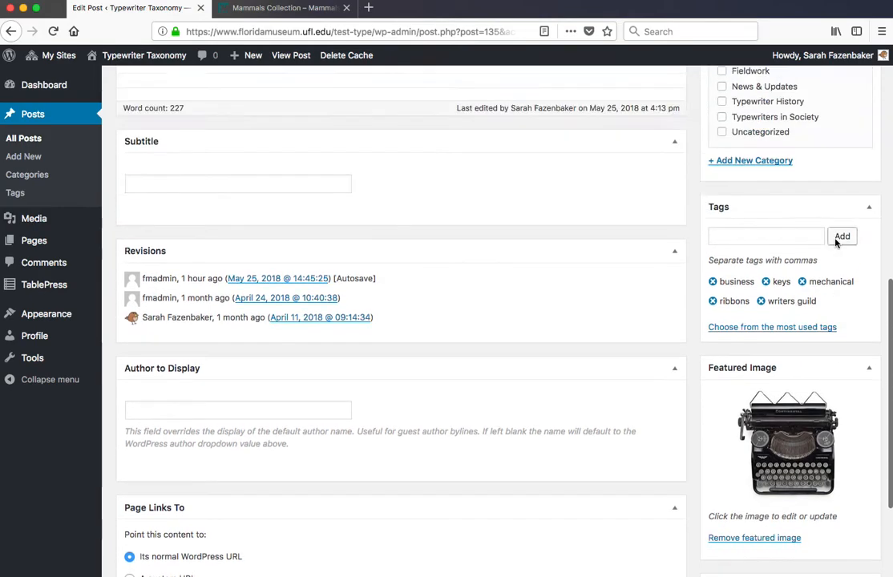
left_click(850, 275)
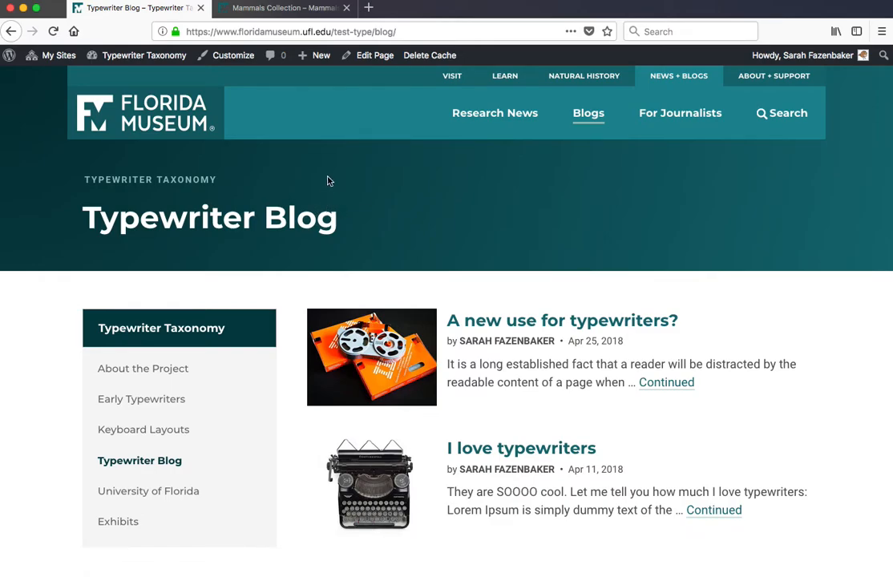
Switch to the Mammals Collection page and examine the thumbnails of its child pages
left_click(282, 16)
scroll(589, 208, "down", 2)
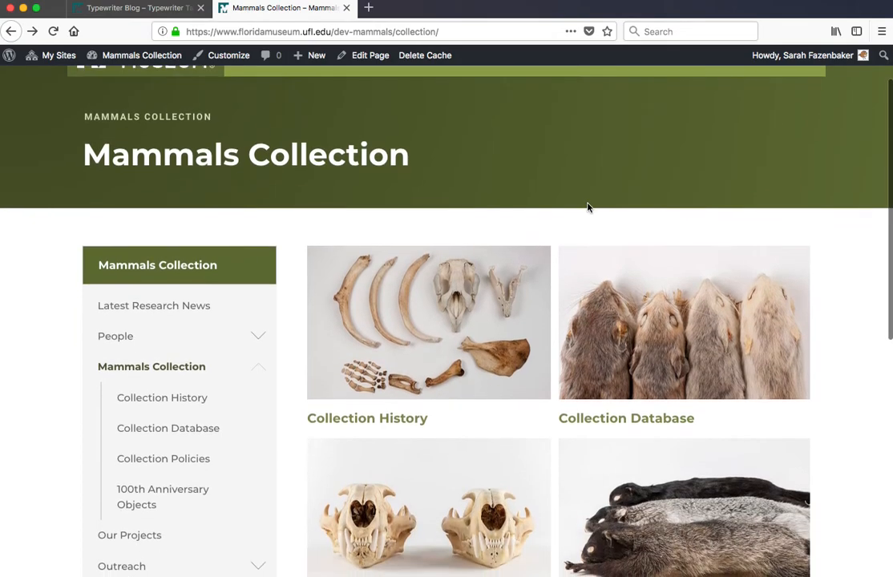
scroll(588, 206, "down", 2)
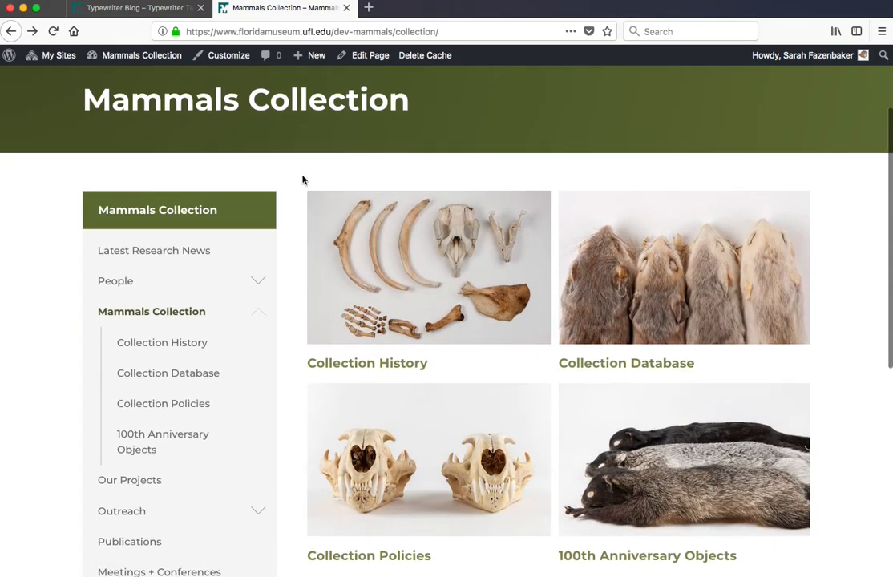
scroll(296, 202, "down", 2)
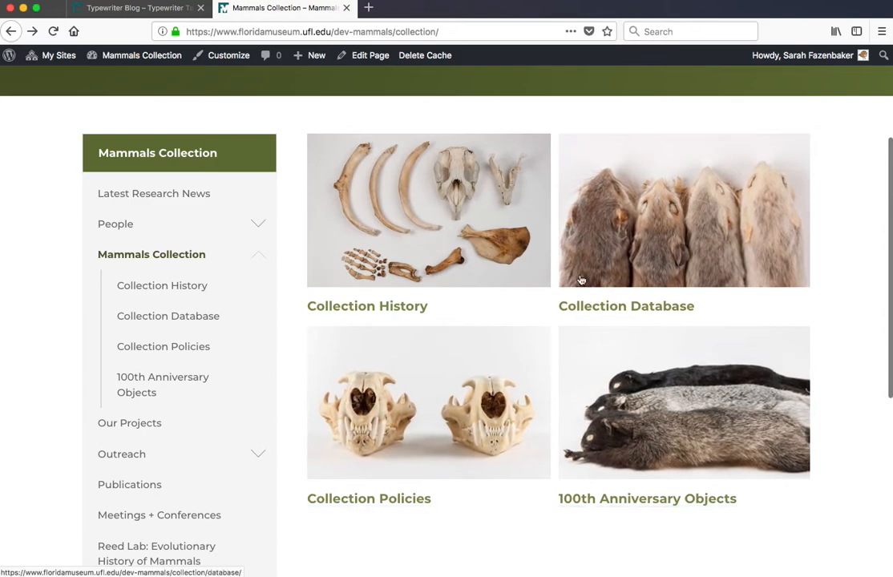
Open the Collection History page from its thumbnail and check how its header displays
left_click(494, 268)
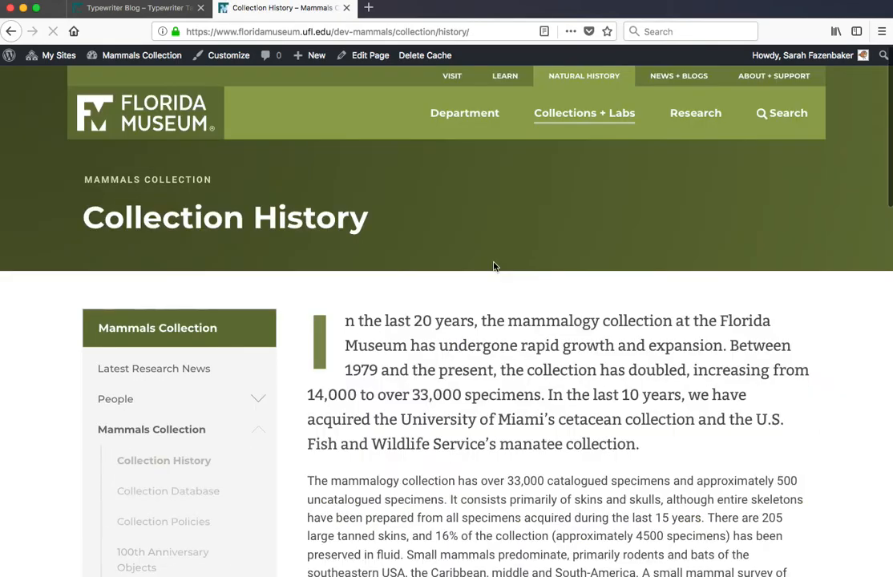
scroll(496, 267, "down", 1)
scroll(496, 267, "up", 1)
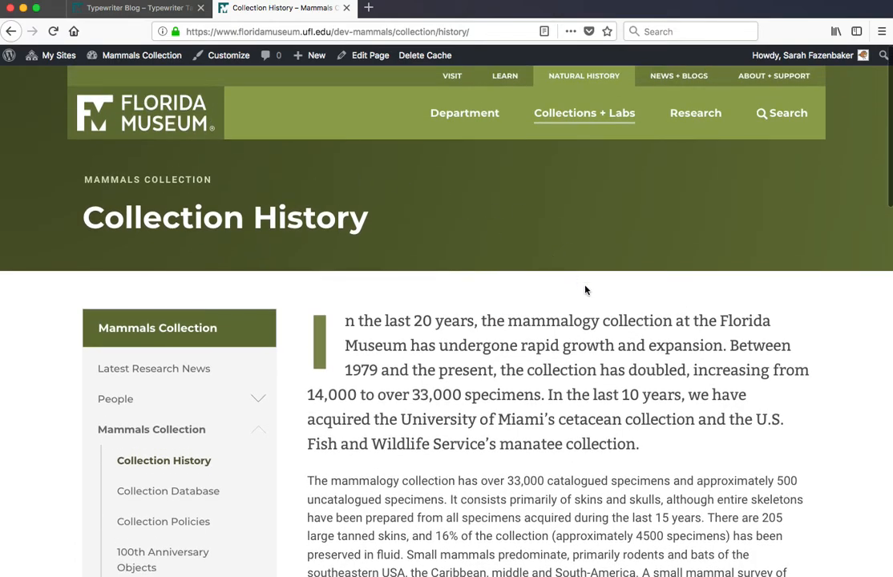
scroll(586, 290, "down", 2)
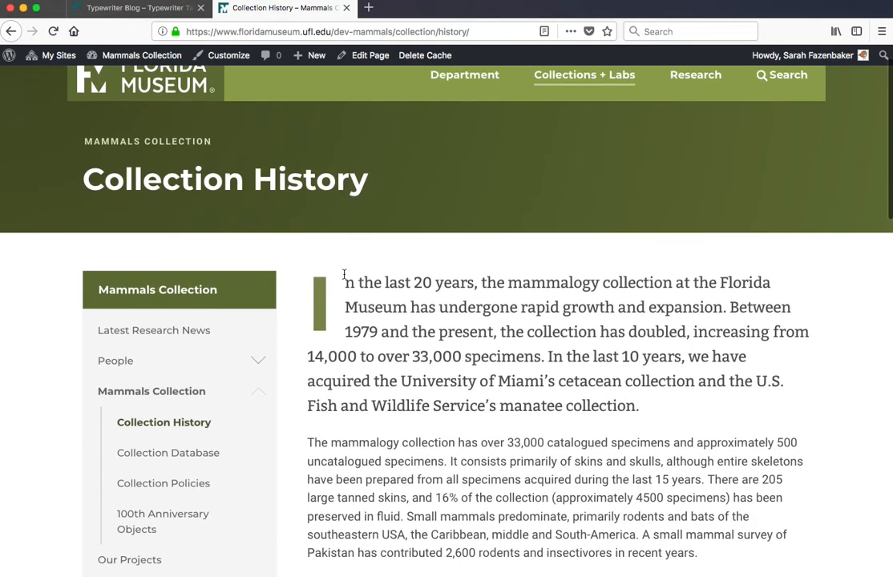
Return through the Mammals welcome page to the Mammals Collection page and open Collection Database from its thumbnail
left_click(207, 293)
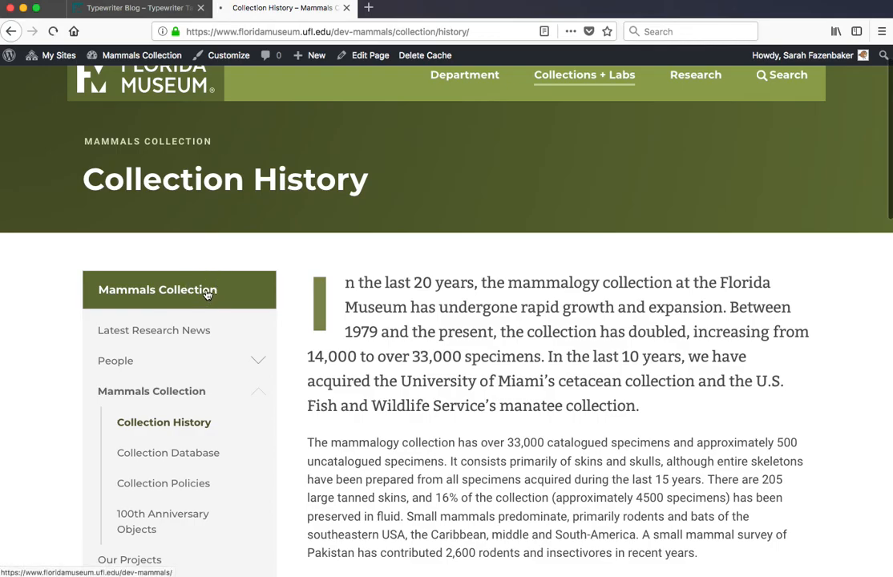
scroll(316, 310, "down", 5)
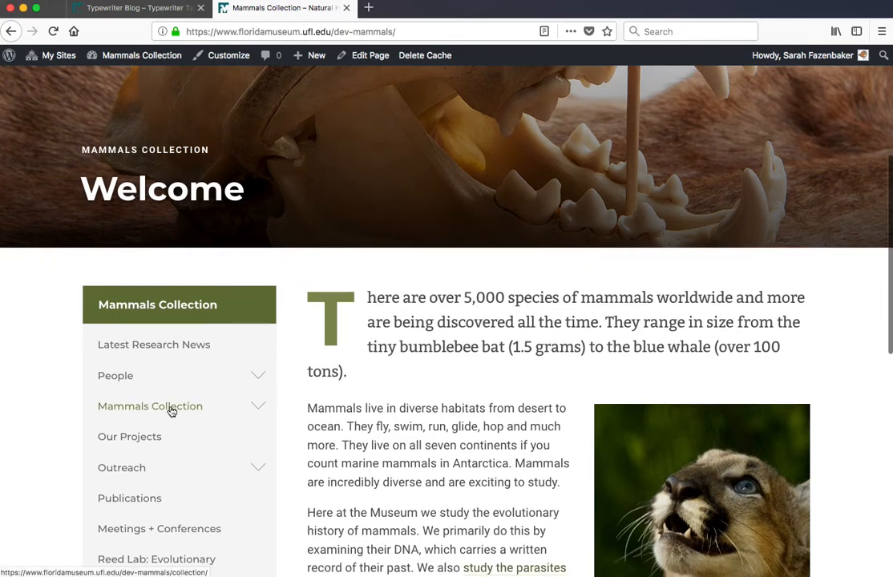
left_click(172, 410)
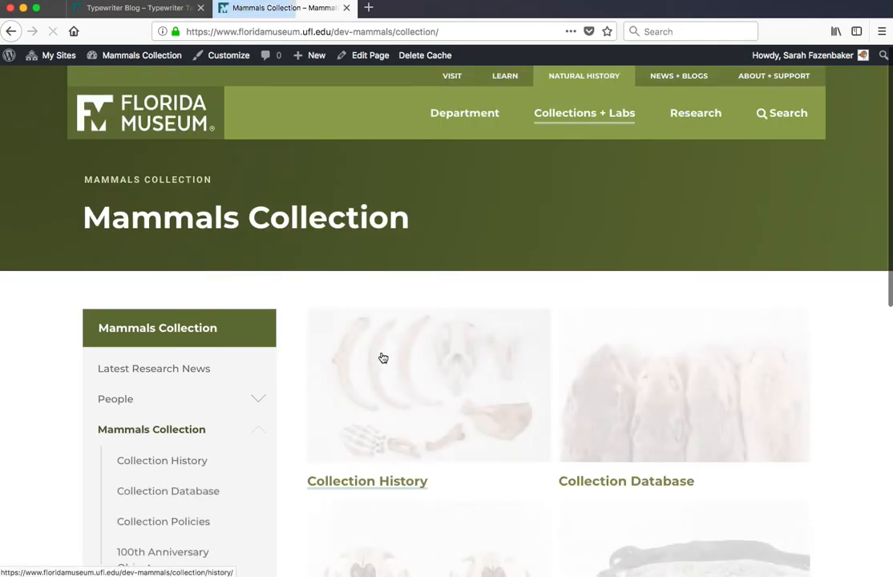
scroll(742, 374, "down", 4)
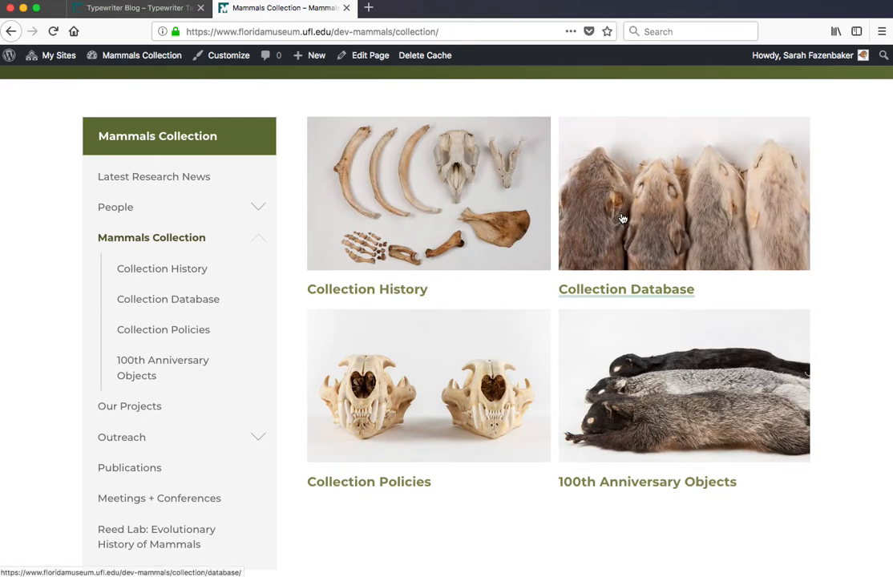
left_click(623, 223)
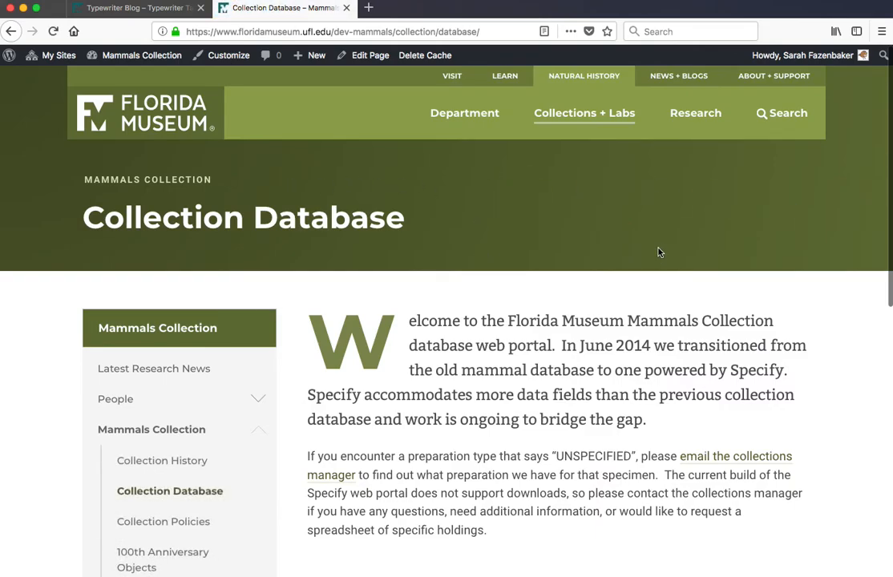
Switch back to the Typewriter Blog and view the header image on the Typewriter Taxonomy home page
left_click(141, 9)
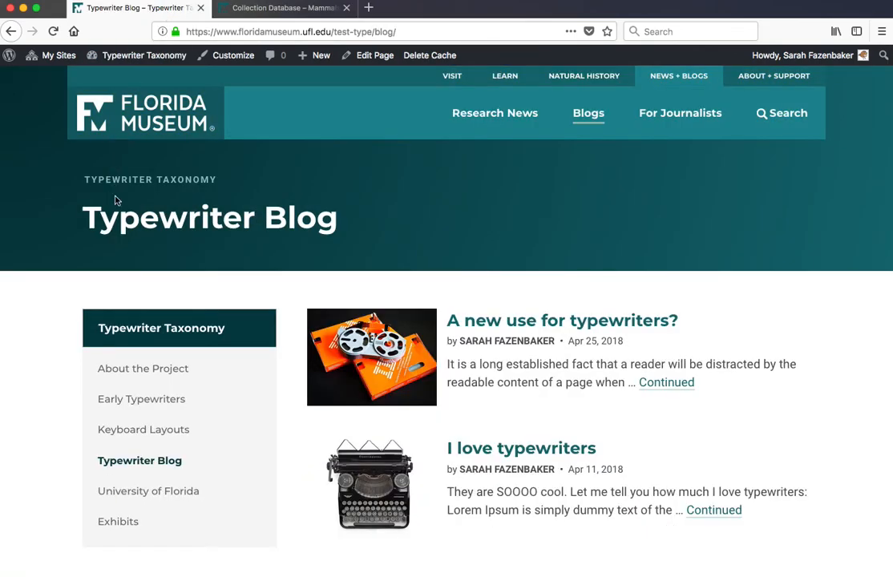
left_click(122, 331)
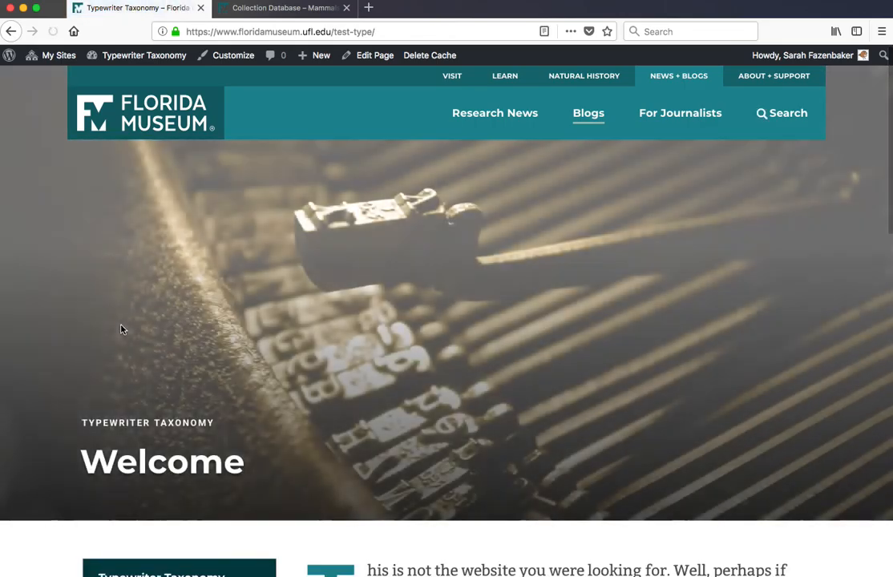
scroll(358, 259, "down", 2)
scroll(358, 259, "up", 2)
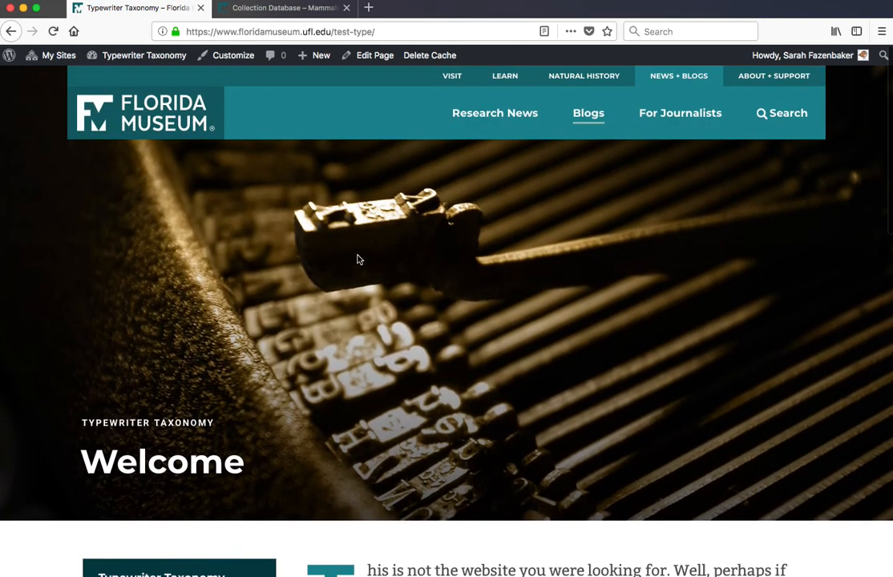